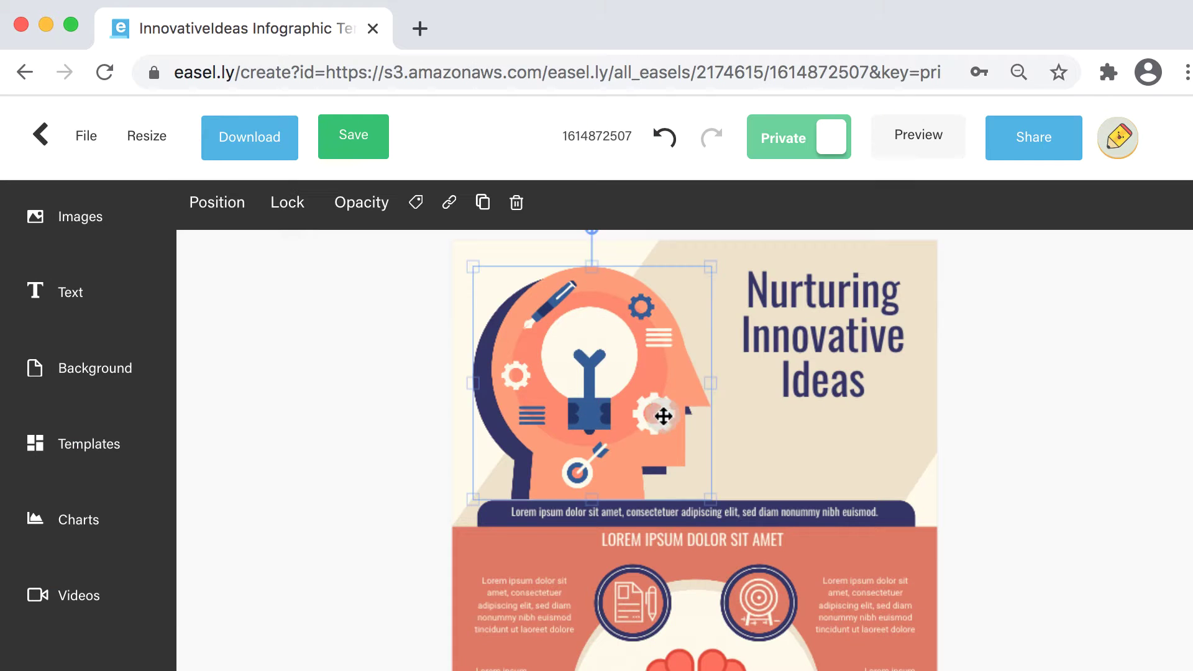
Append ' with Students' to the template title and nudge the title slightly left and down.
mouse_move(661, 413)
mouse_down()
mouse_move(701, 318)
mouse_move(739, 303)
mouse_up()
double_click(831, 352)
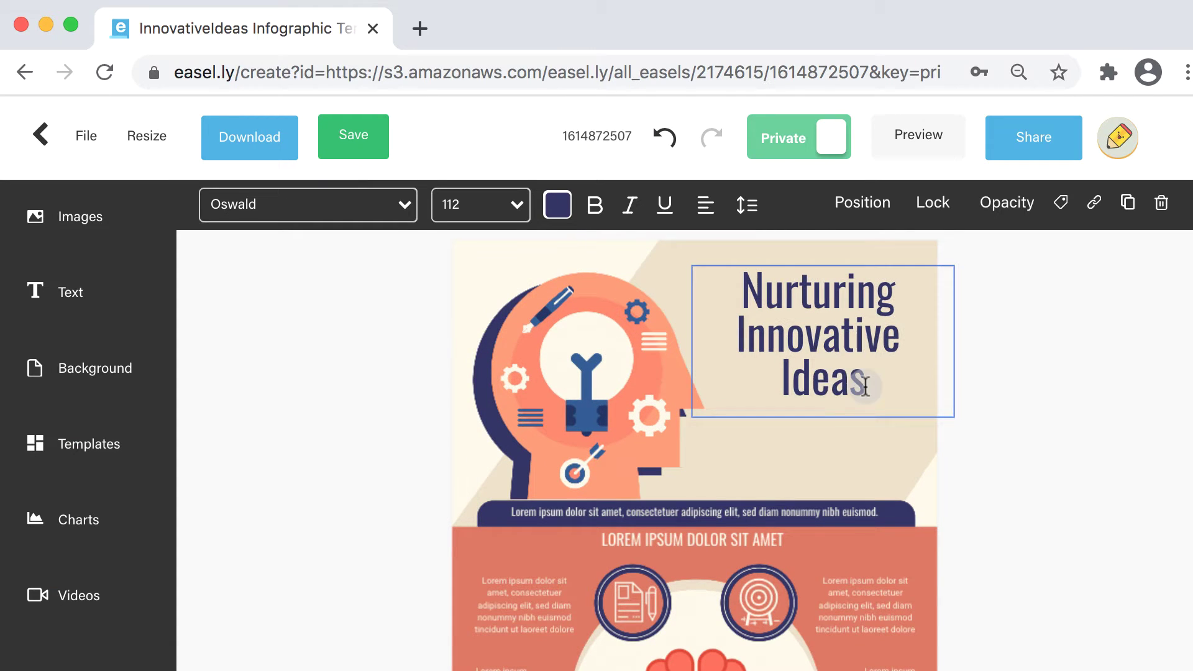
text(with Students)
click(962, 403)
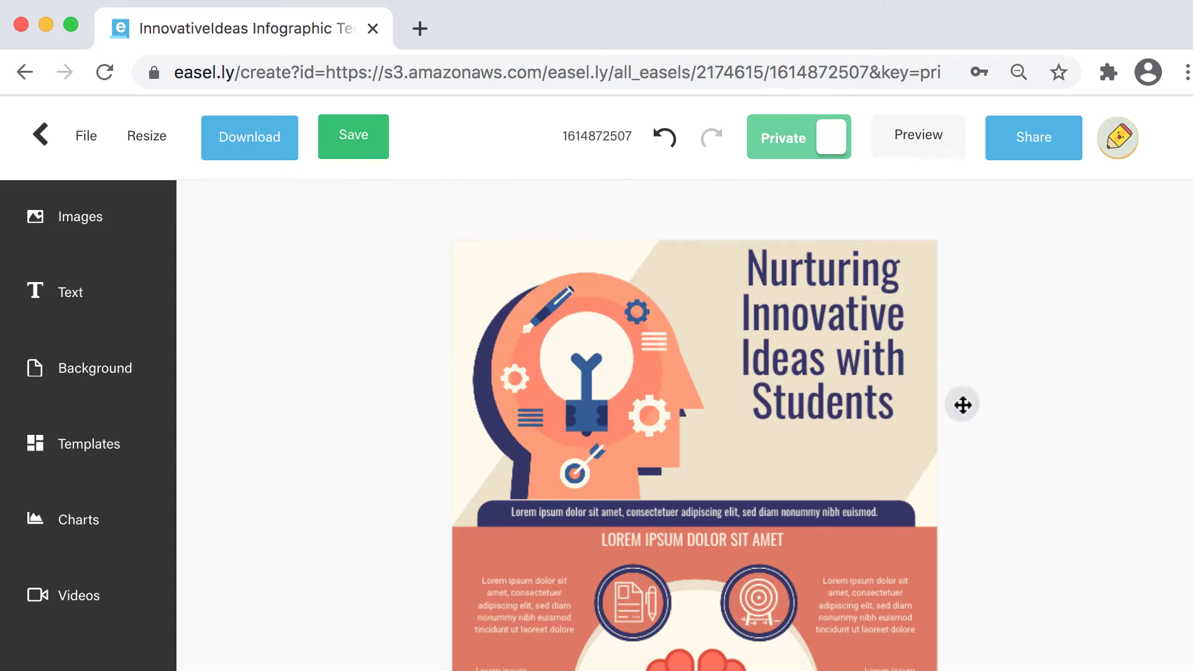
drag(833, 363, 822, 399)
click(1016, 456)
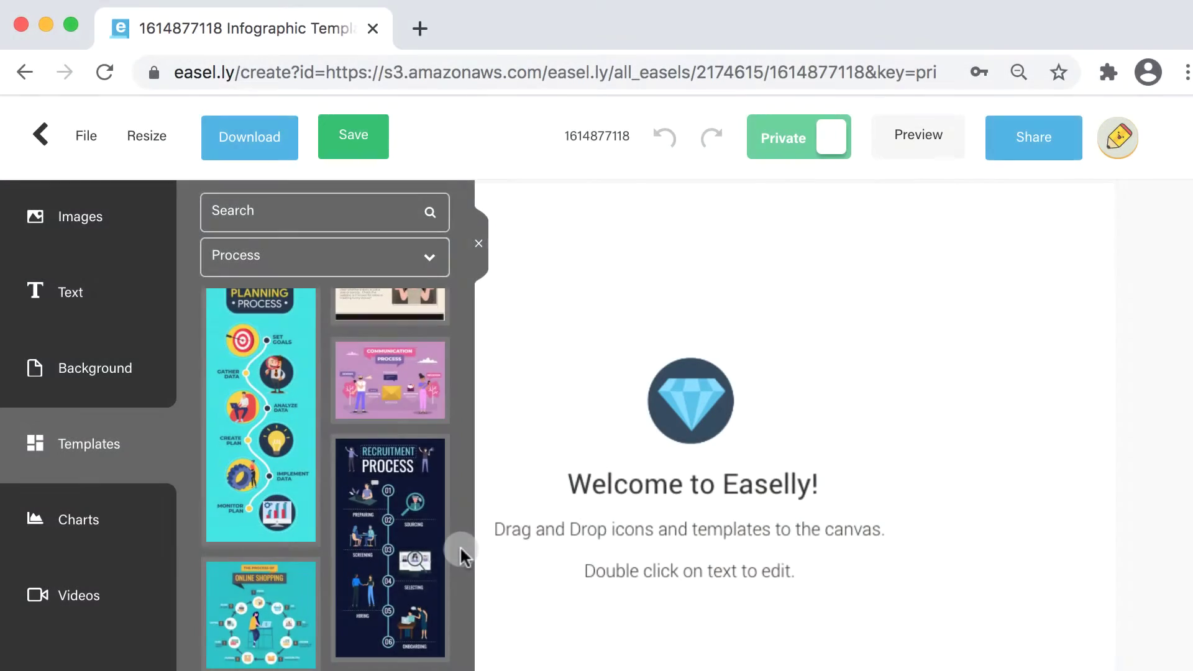
scroll(460, 545, down, 5)
scroll(563, 542, down, 3)
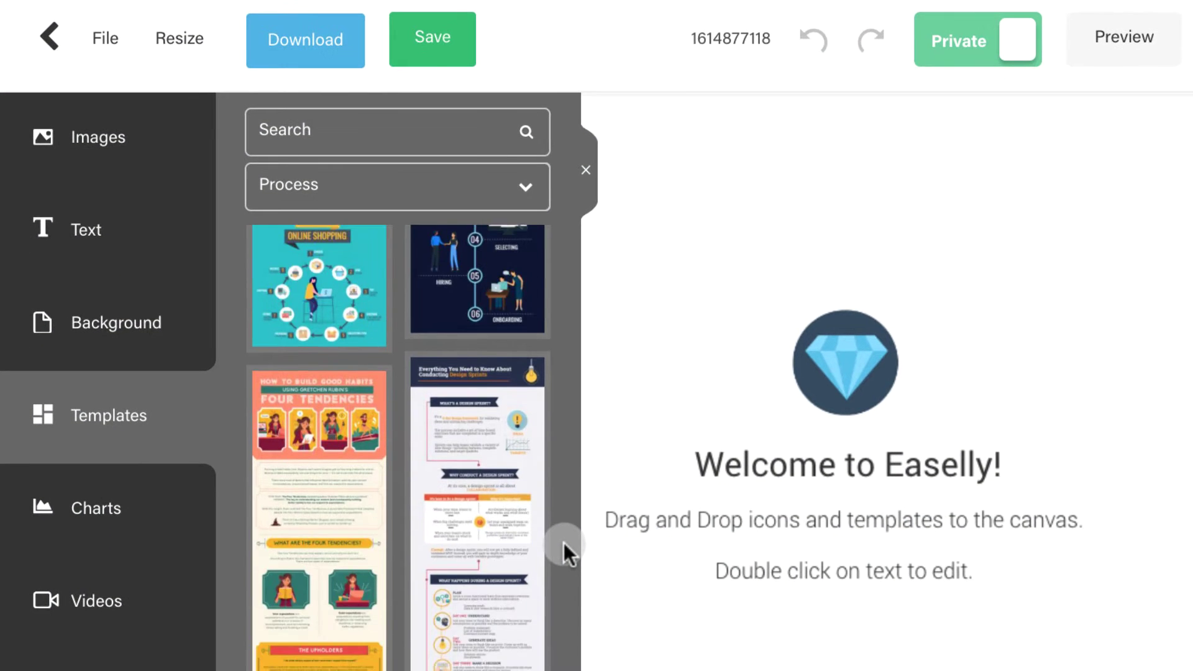
scroll(564, 543, down, 3)
scroll(564, 542, down, 3)
scroll(563, 543, down, 4)
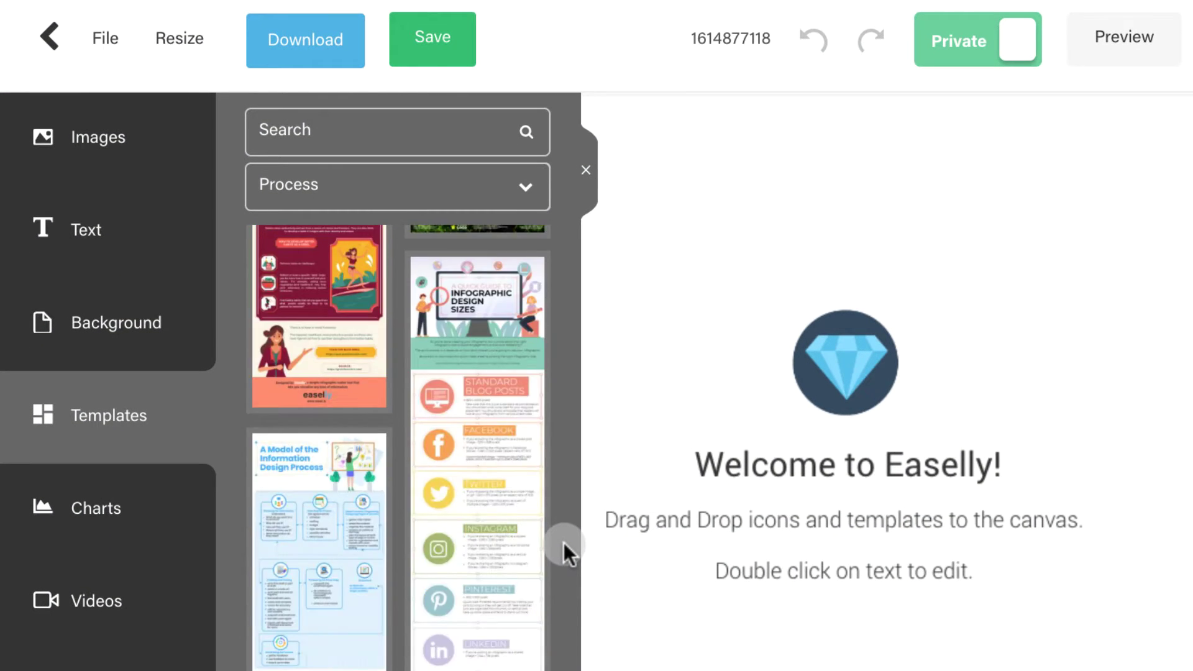
scroll(564, 542, down, 3)
scroll(563, 543, down, 3)
scroll(564, 543, down, 3)
scroll(563, 543, down, 3)
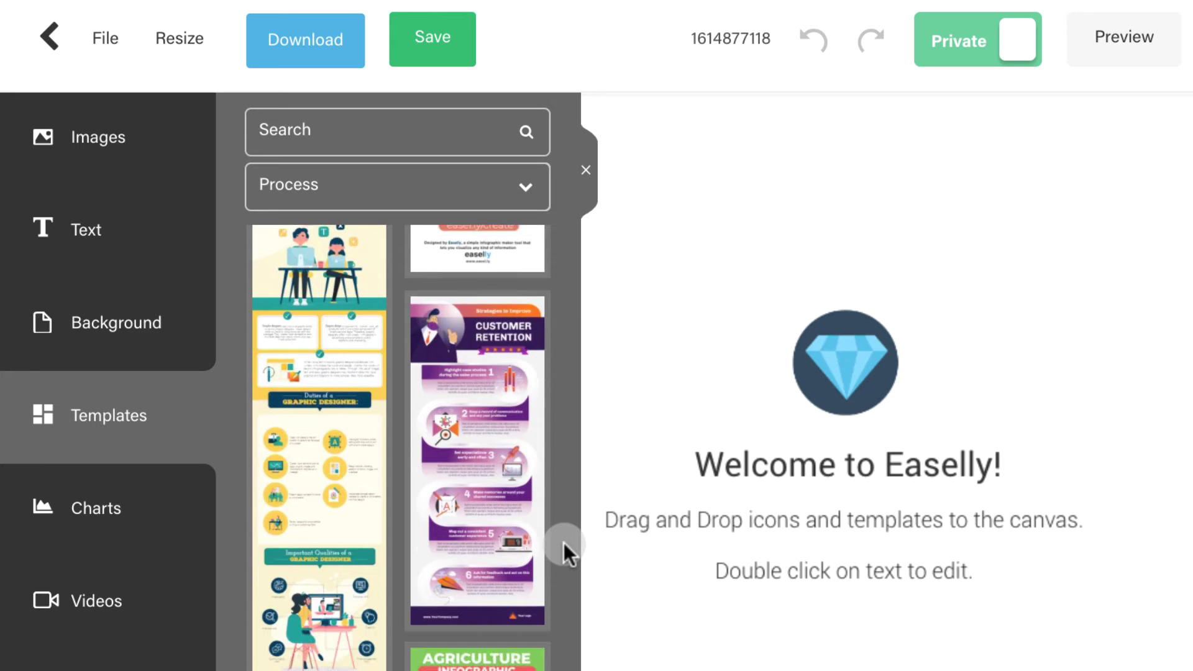
Show the template category list from the dropdown next to Process.
click(534, 186)
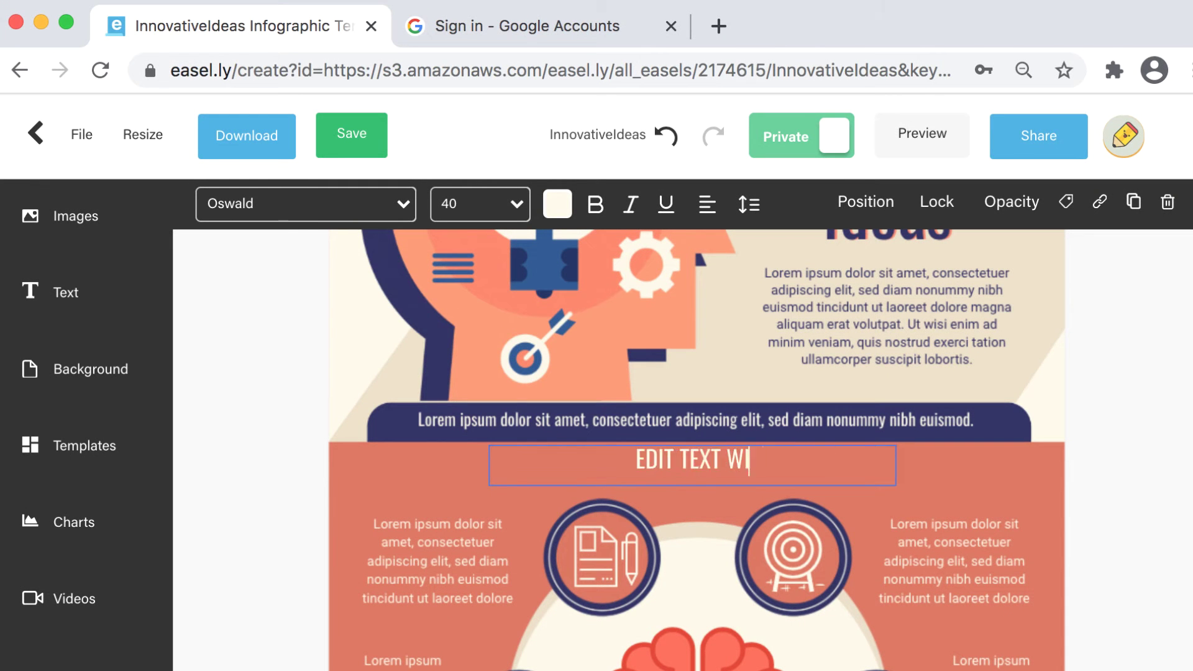
text( YOUR OUTLINE)
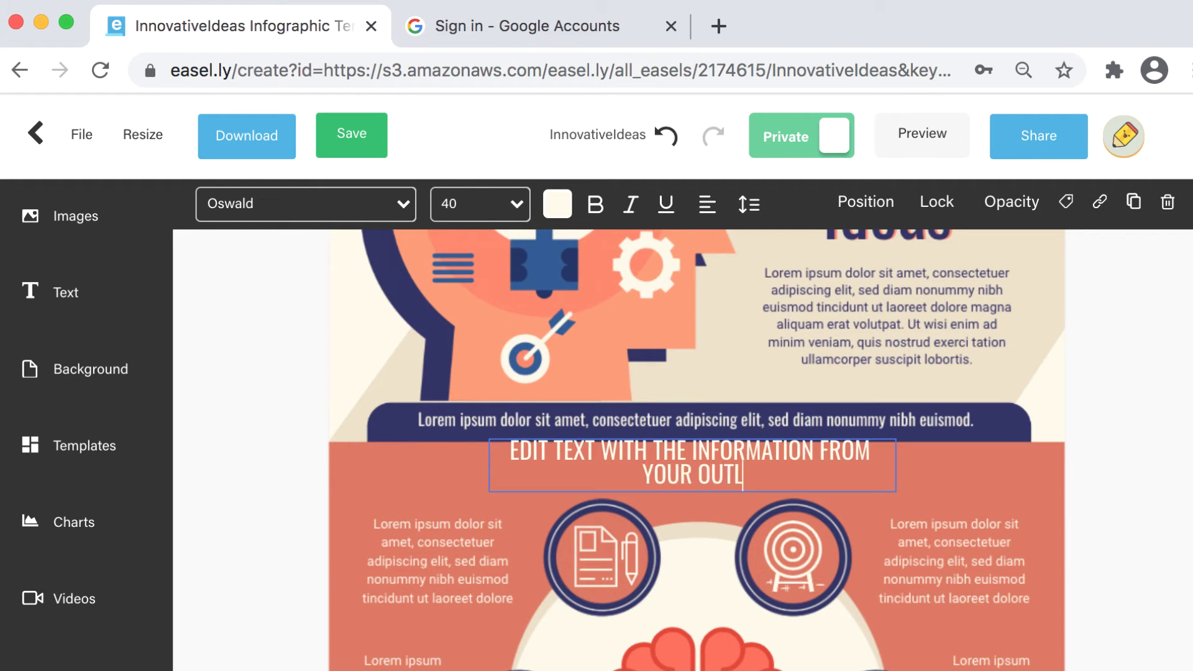
Widen the orange section heading, then enlarge the brain icon and centre it in the middle circle.
drag(858, 464, 690, 467)
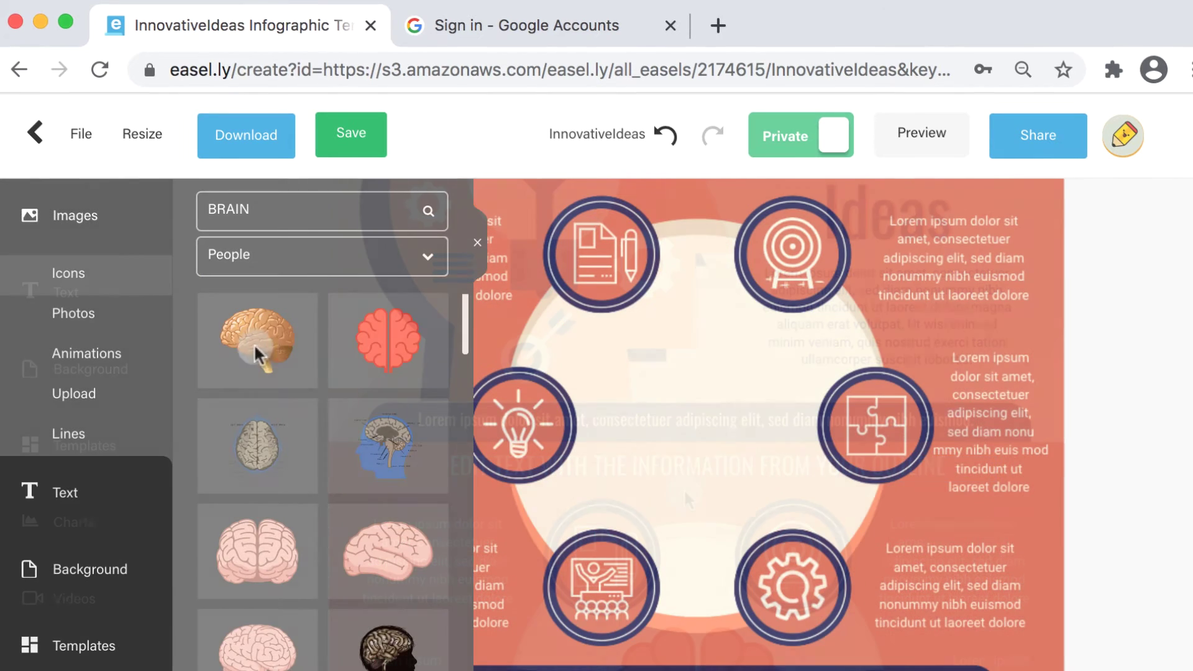
click(702, 417)
drag(737, 457, 791, 525)
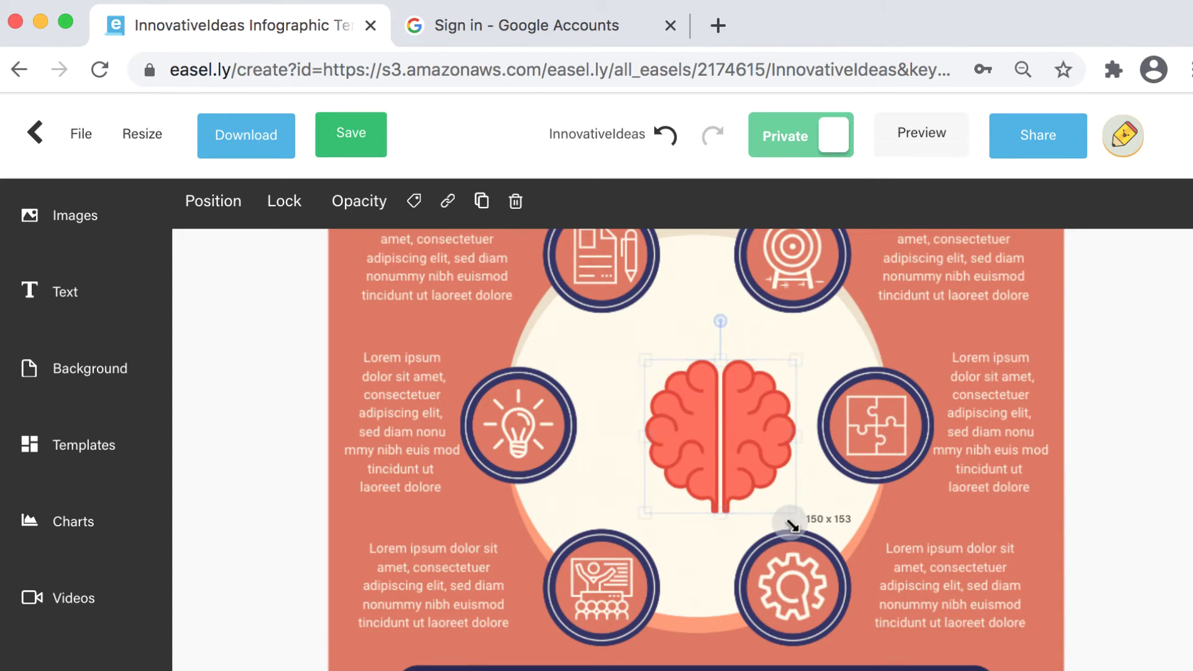
drag(641, 360, 606, 326)
drag(718, 434, 697, 412)
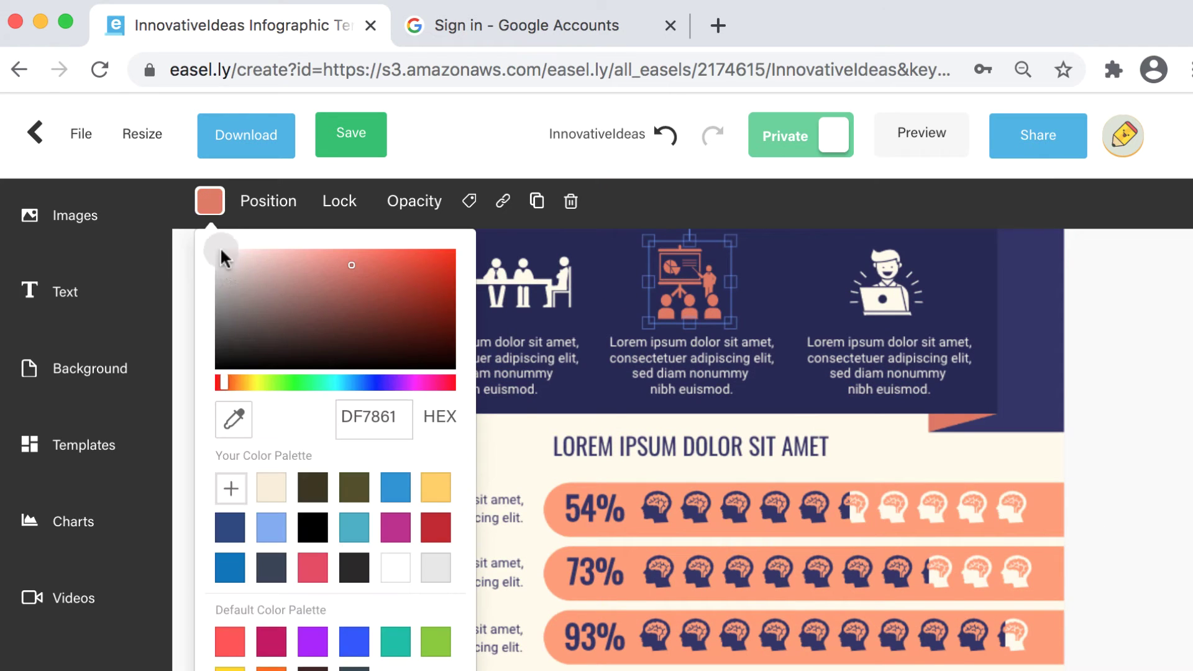
Recolour the presentation icon white with the eyedropper and select the brain pictogram chart.
click(232, 422)
click(897, 299)
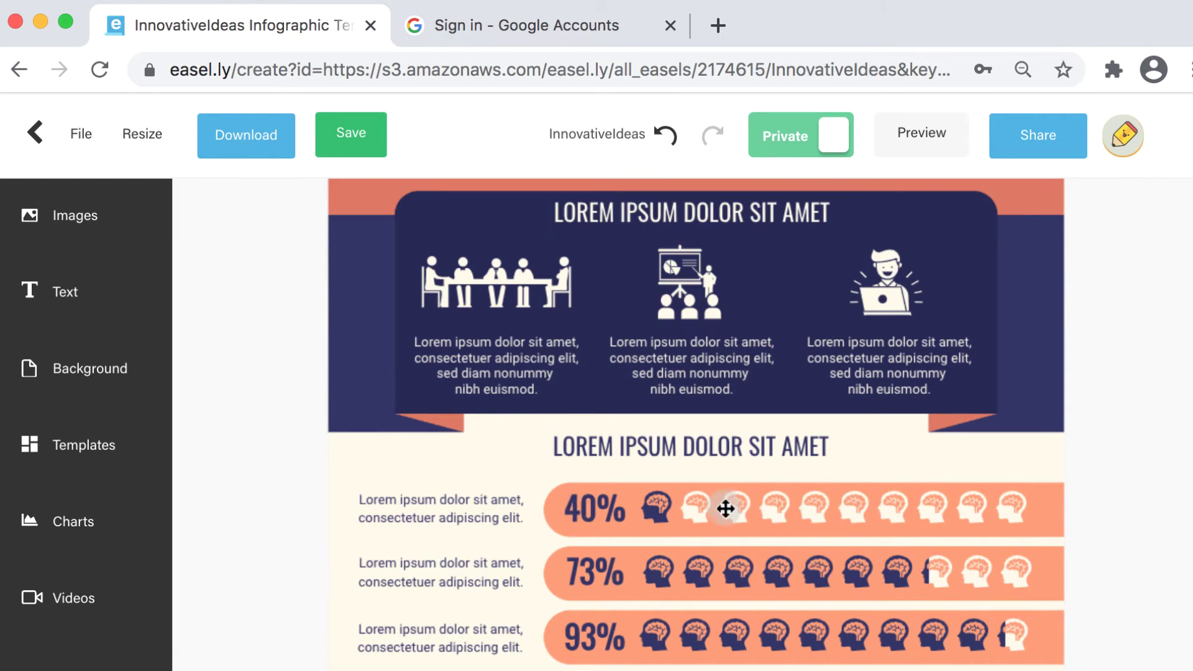
click(725, 507)
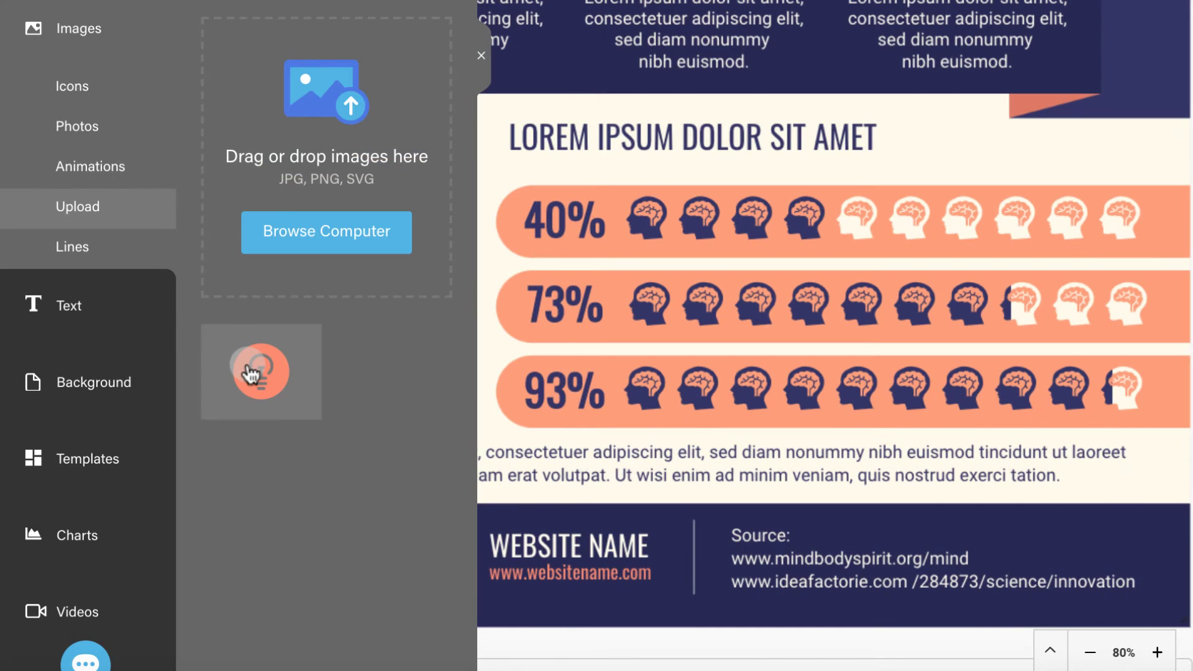
Drag the uploaded lightbulb logo onto the canvas, shrink it and set it beside WEBSITE NAME.
drag(266, 372, 485, 414)
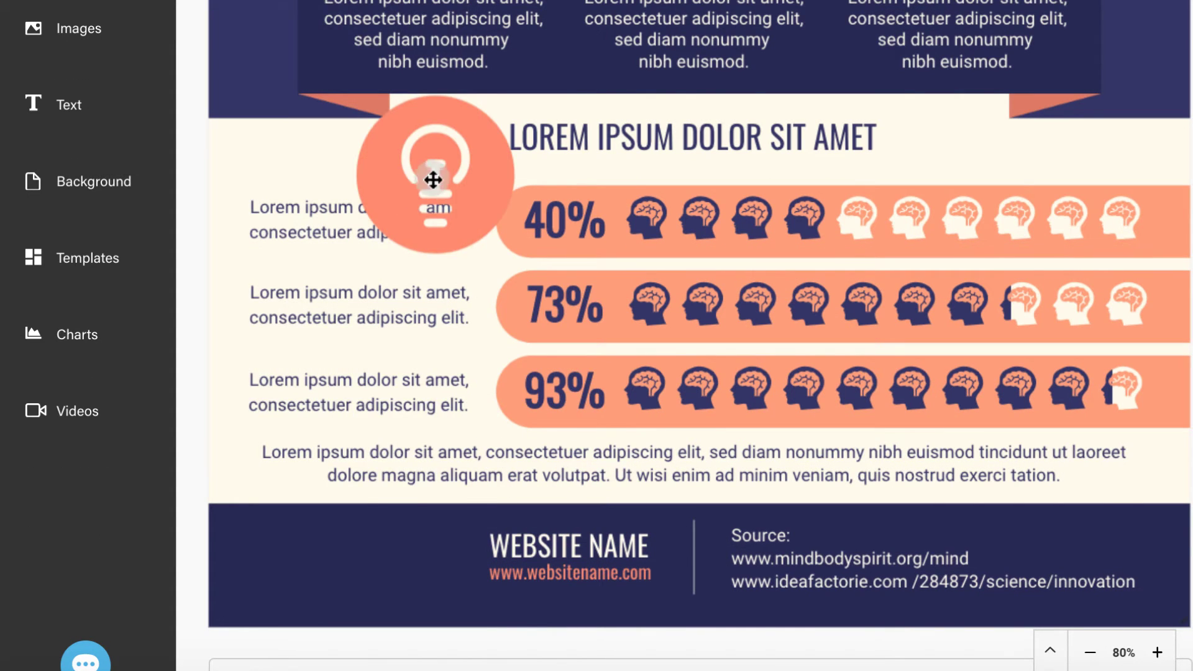
drag(434, 177, 370, 520)
mouse_move(244, 424)
mouse_down()
mouse_move(463, 586)
mouse_move(430, 557)
mouse_up()
click(490, 652)
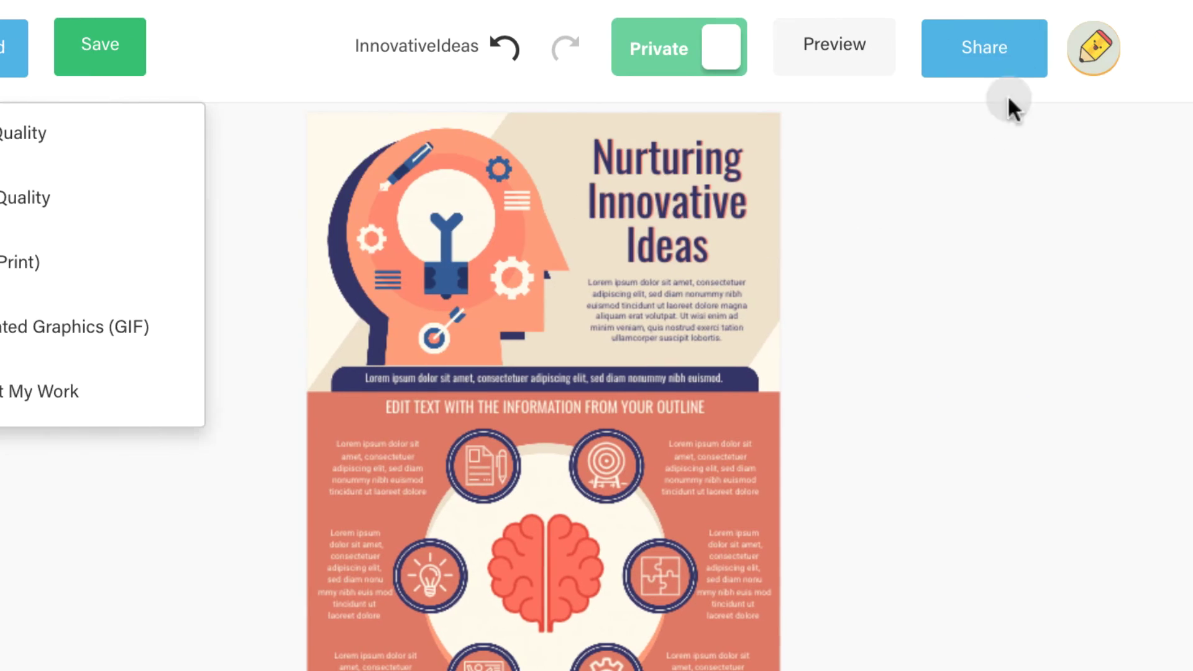
Bring up the Share menu with email, link, template and social options.
click(987, 51)
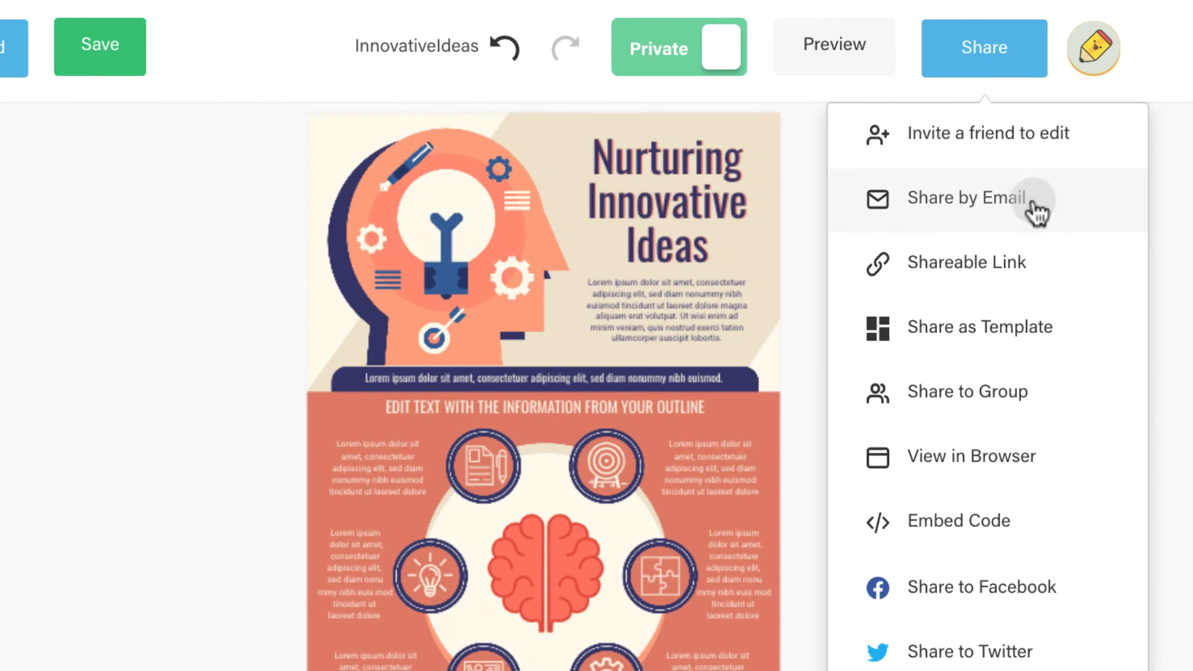